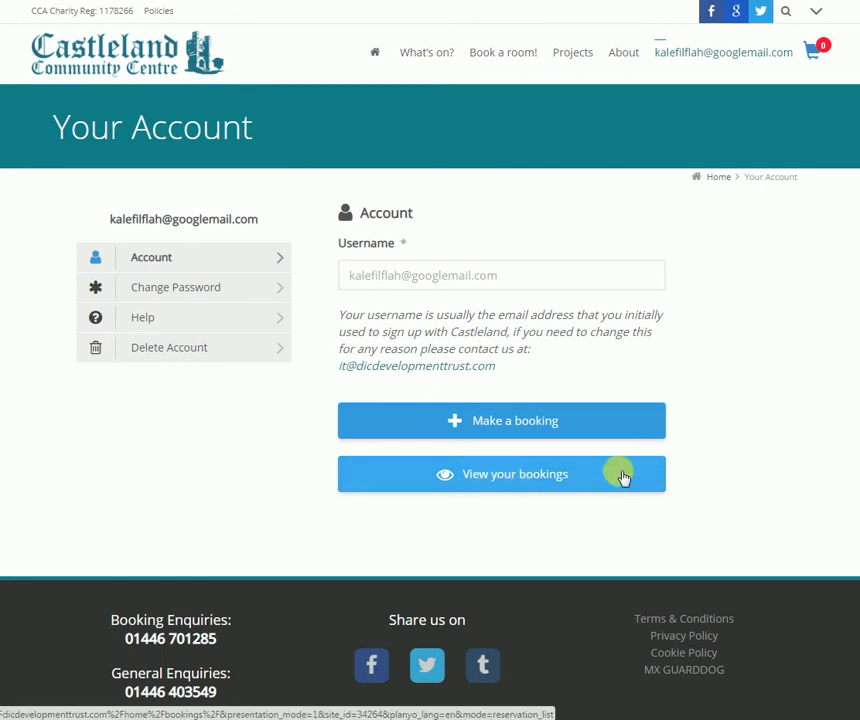
# - Open the account's bookings and look over the customer details, reservations and room availability overview
pyautogui.moveTo(764, 58)
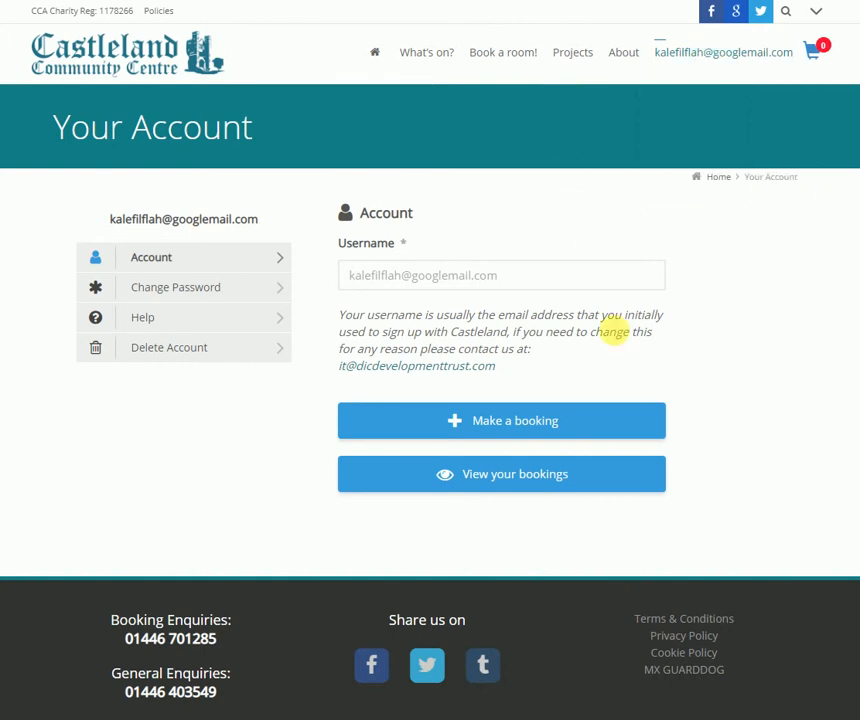
pyautogui.click(527, 480)
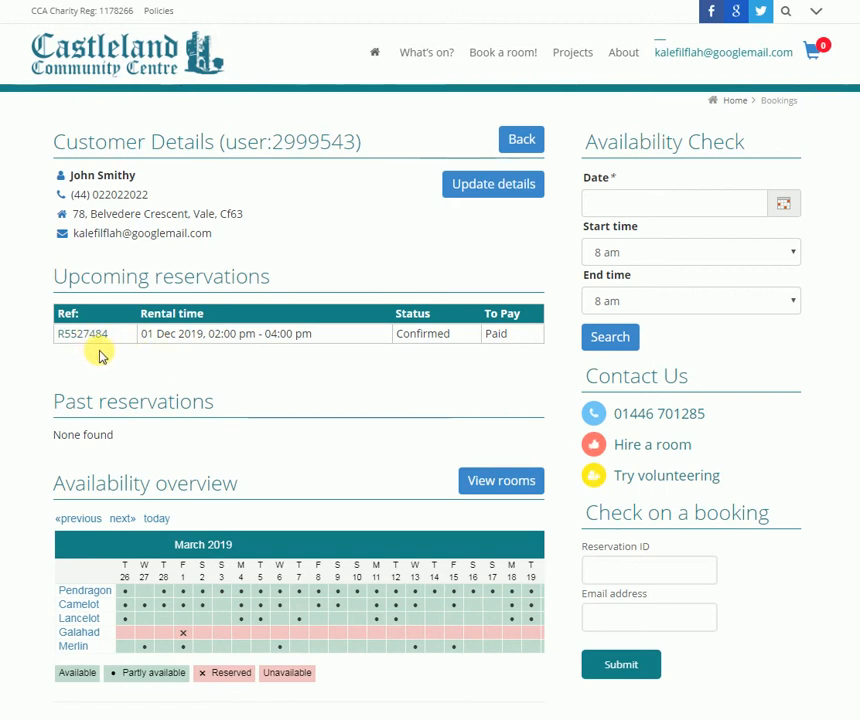
pyautogui.scroll(-1, 300, 438)
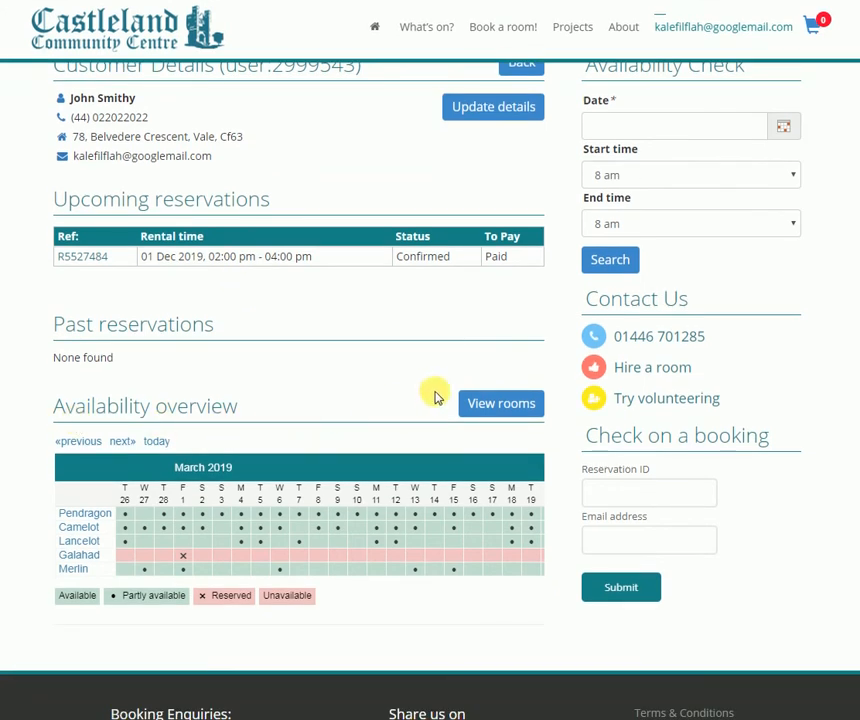
pyautogui.scroll(1, 561, 390)
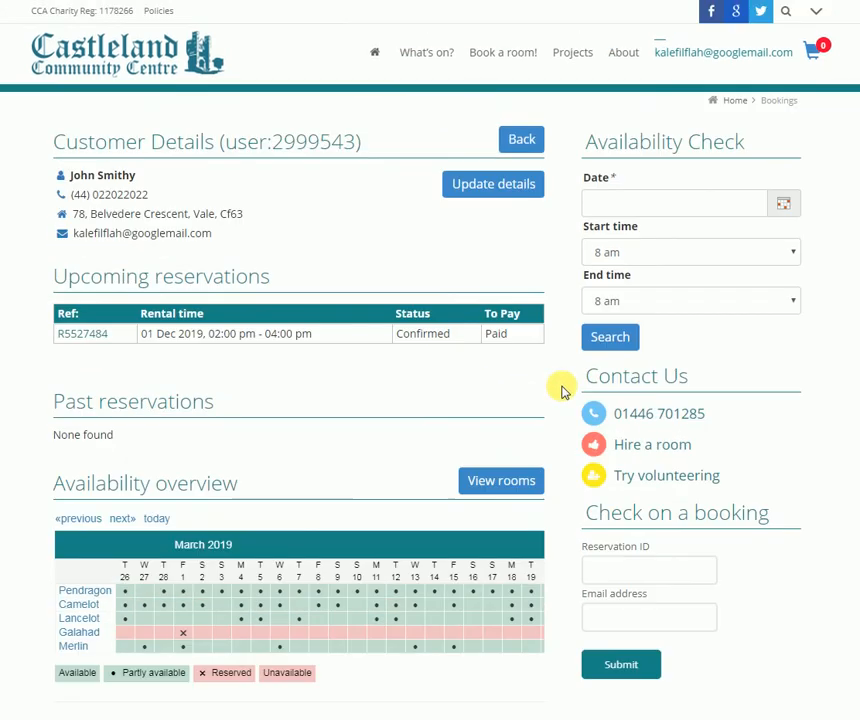
pyautogui.scroll(-1, 558, 410)
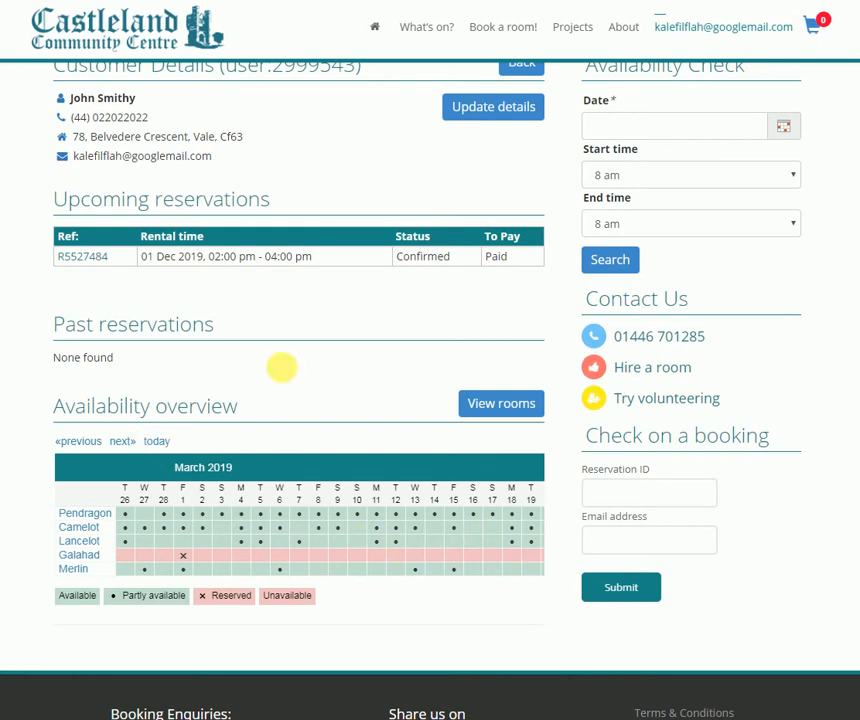
pyautogui.scroll(2, 280, 365)
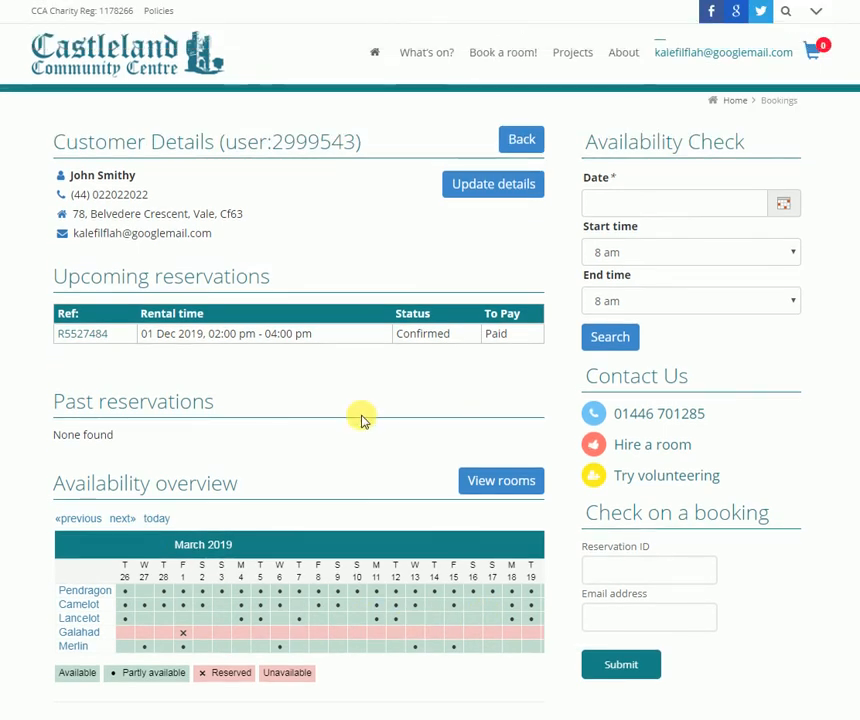
# - Open the upcoming 01 Dec 2019 reservation and review its booking details, payments made and bookings from the same cart
pyautogui.click(92, 335)
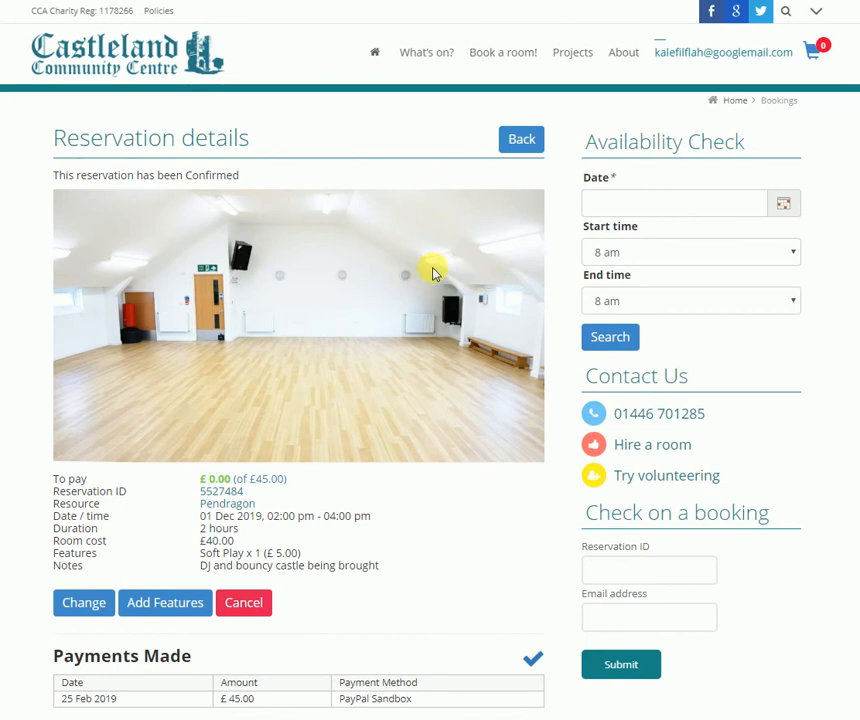
pyautogui.scroll(-1, 407, 301)
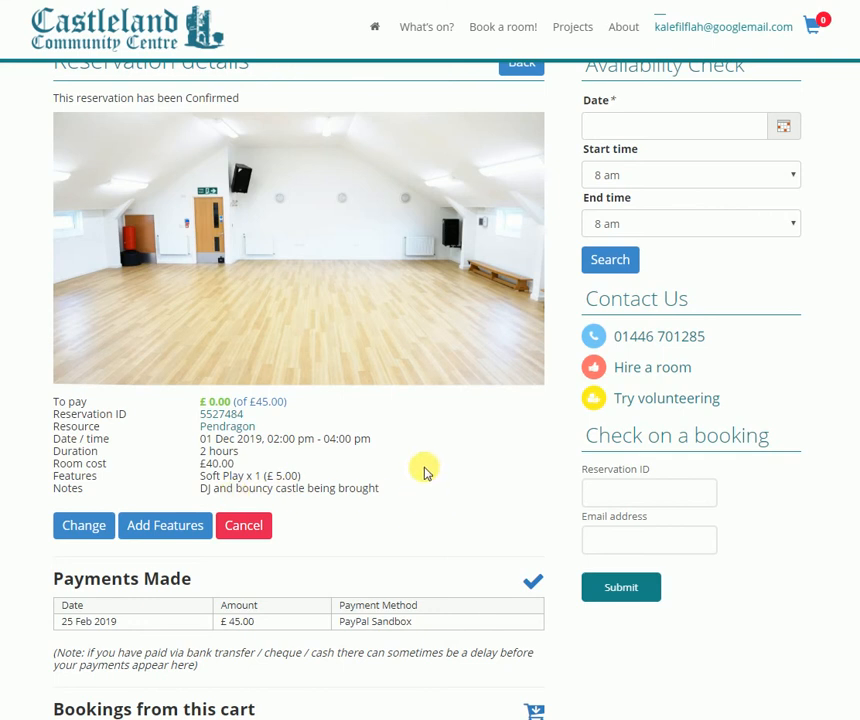
pyautogui.scroll(-1, 423, 472)
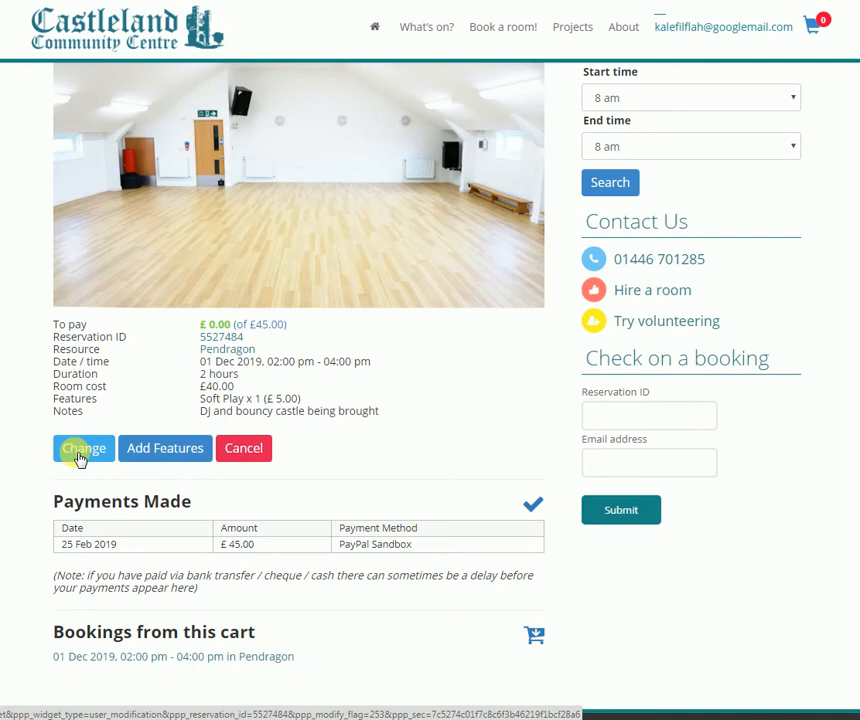
pyautogui.scroll(-1, 148, 515)
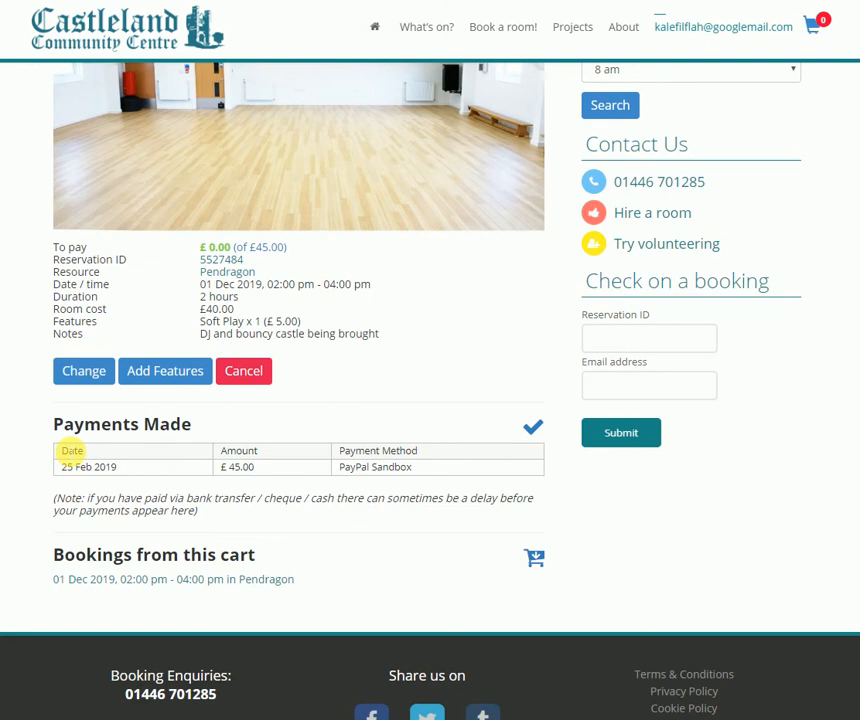
pyautogui.moveTo(60, 467); pyautogui.dragTo(125, 468)
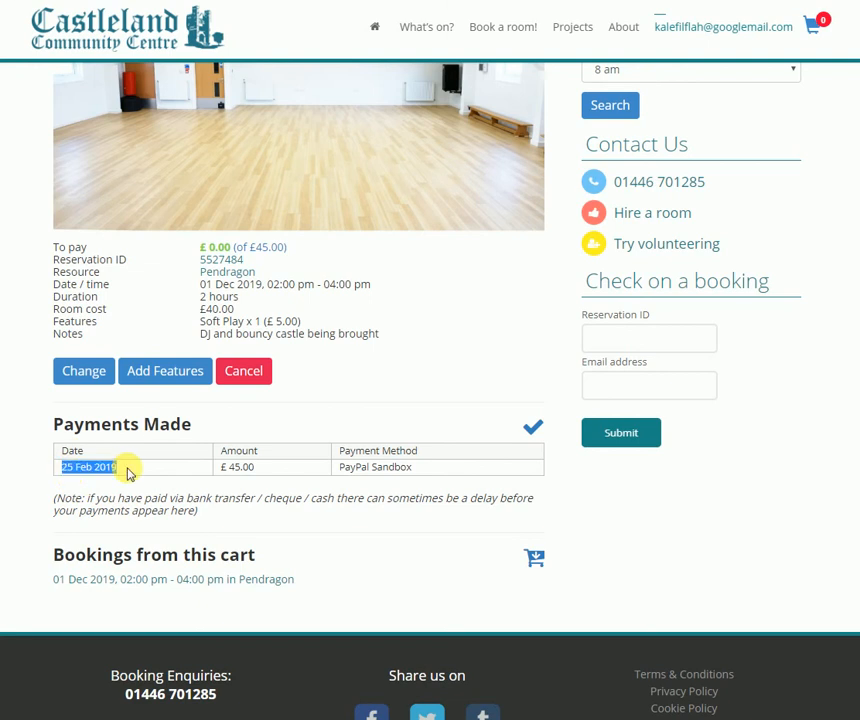
pyautogui.click(122, 503)
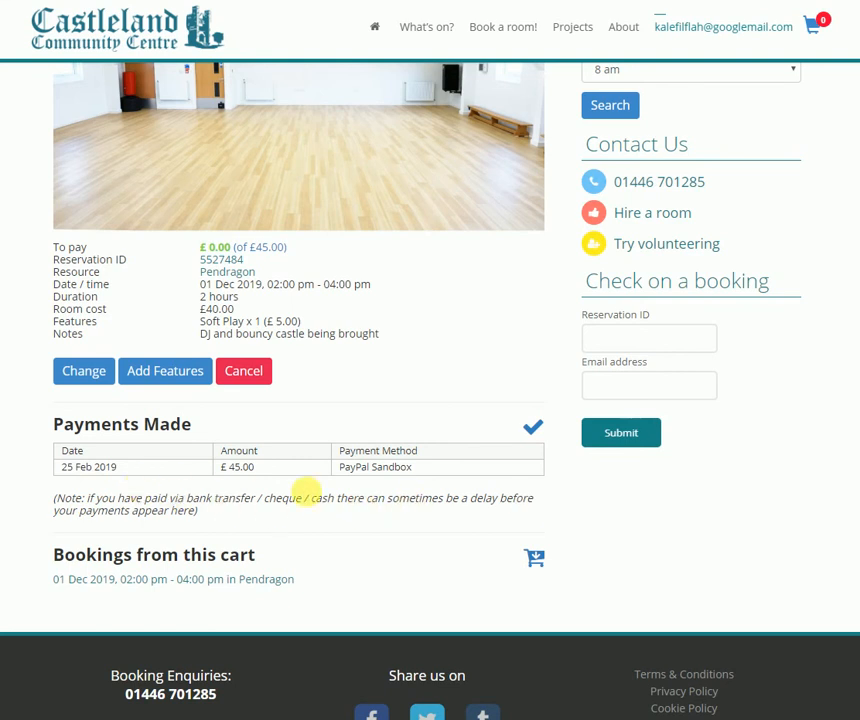
pyautogui.scroll(-1, 307, 491)
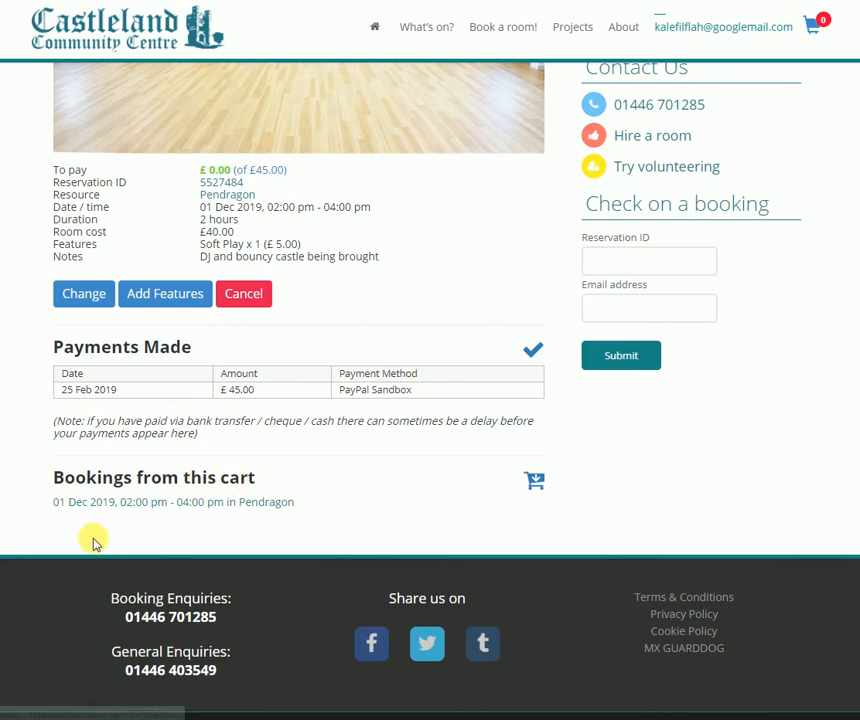
pyautogui.scroll(2, 288, 503)
pyautogui.scroll(1, 310, 497)
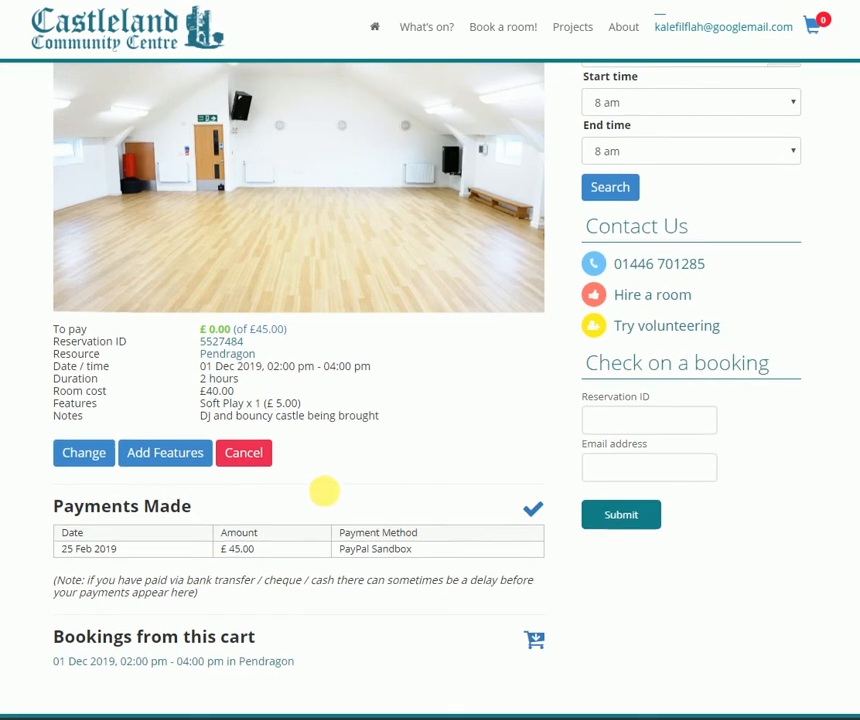
pyautogui.scroll(1, 300, 465)
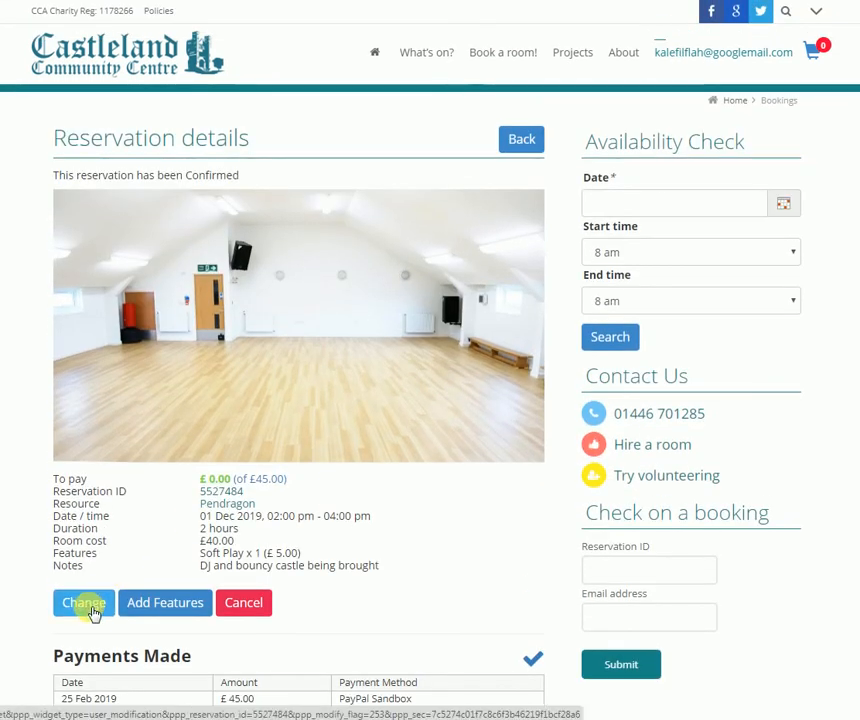
# - Open the Pendragon reservation for changes and set its end time to 5 pm
pyautogui.click(88, 605)
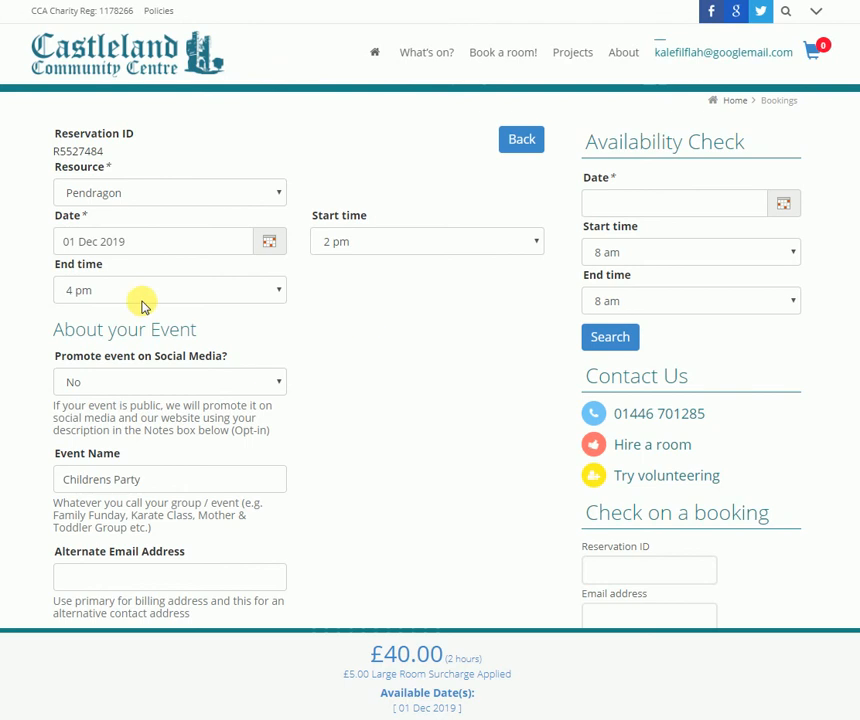
pyautogui.click(279, 291)
pyautogui.scroll(-2, 281, 432)
pyautogui.click(180, 568)
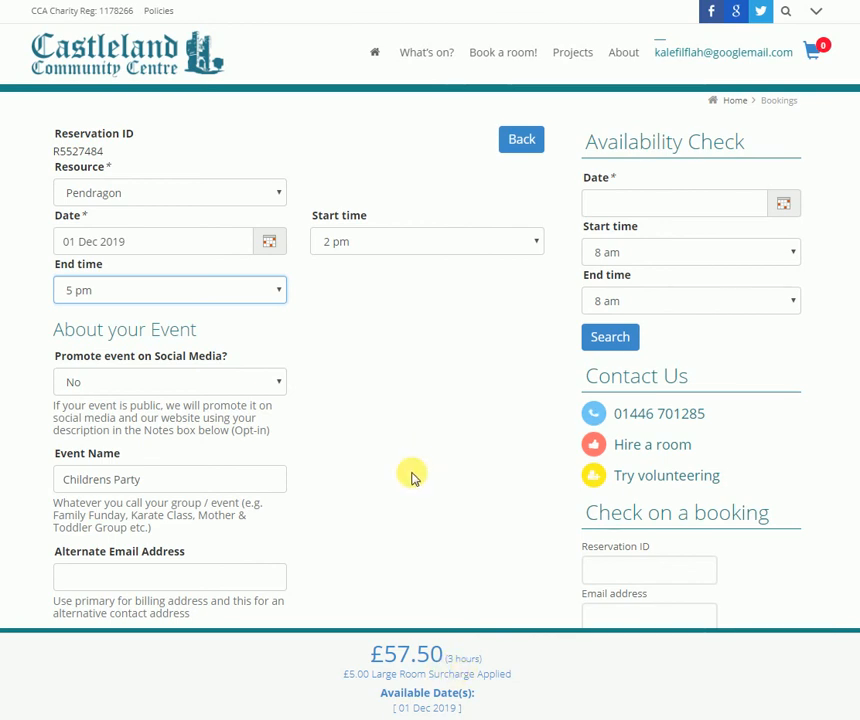
# - Answer the 4+9 calculation check with 13 and submit the reservation change
pyautogui.scroll(-1, 413, 472)
pyautogui.scroll(-1, 413, 492)
pyautogui.scroll(-1, 320, 542)
pyautogui.moveTo(140, 528); pyautogui.dragTo(35, 517)
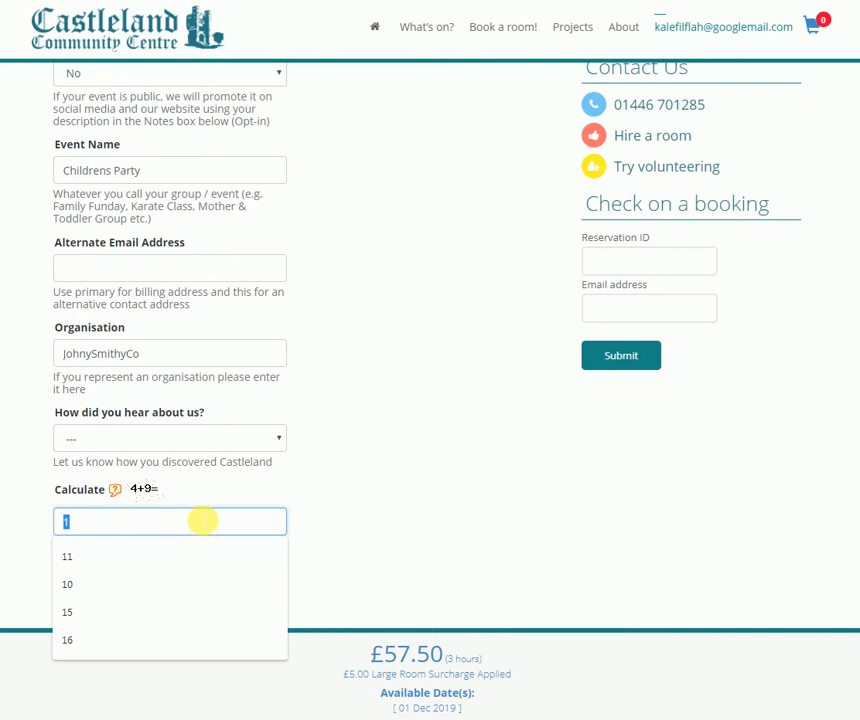
pyautogui.write('13')
pyautogui.scroll(-2, 365, 518)
pyautogui.click(102, 546)
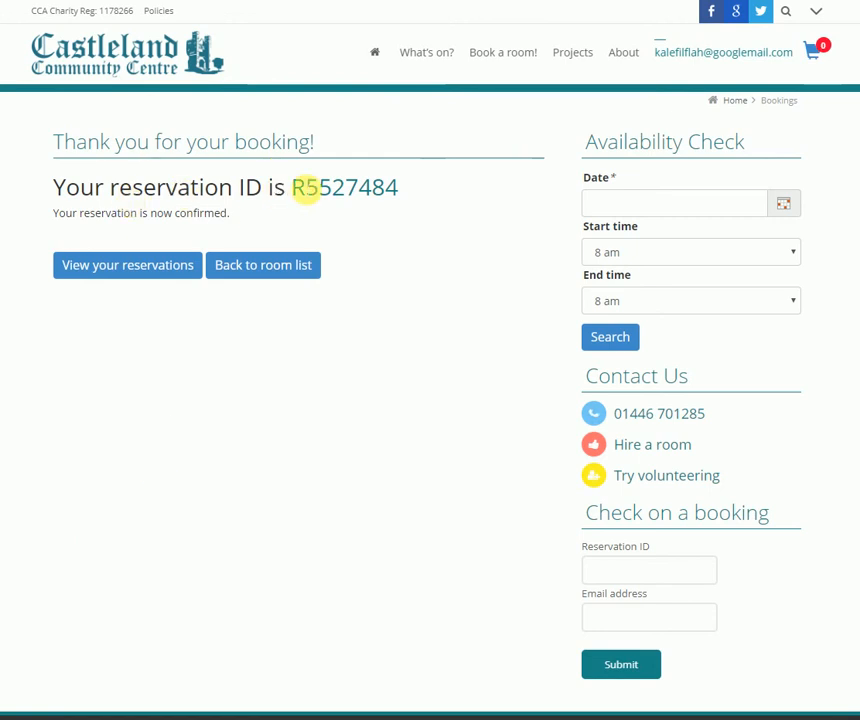
# - Open the changed reservation from the confirmation page and review its rental time, amount to pay and payments made
pyautogui.click(358, 200)
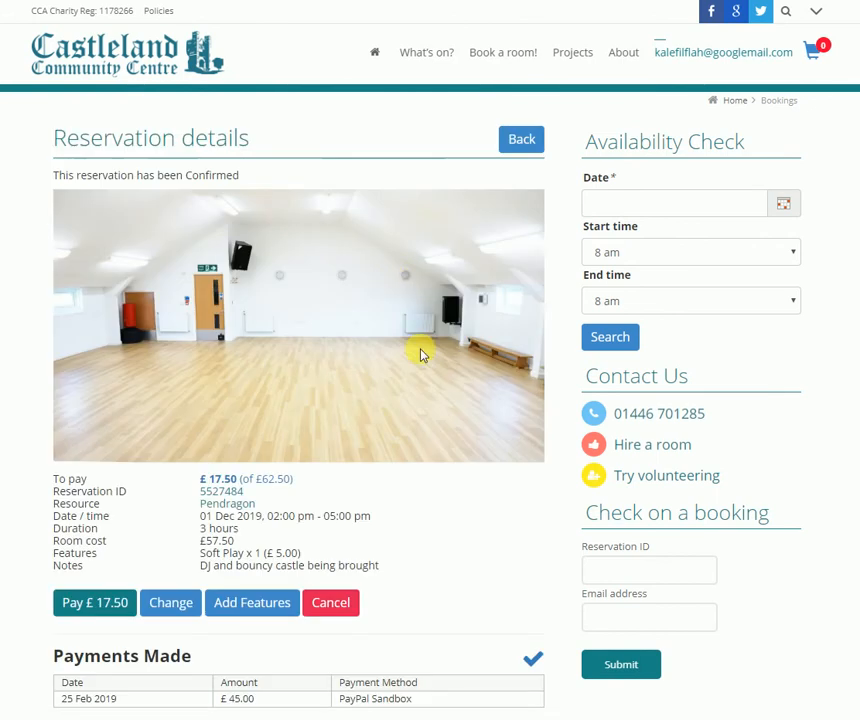
pyautogui.scroll(-1, 437, 390)
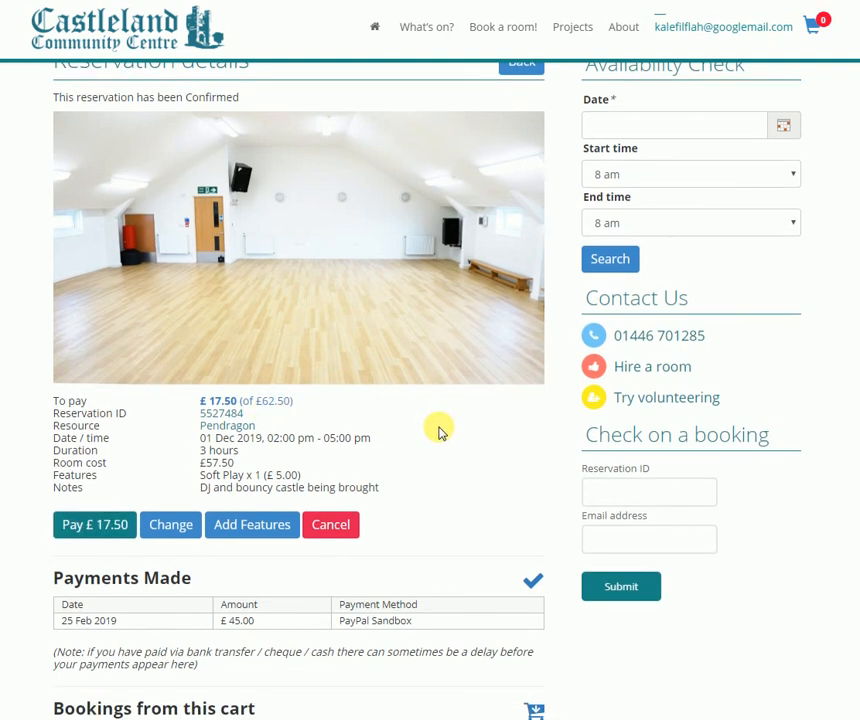
pyautogui.scroll(-1, 438, 430)
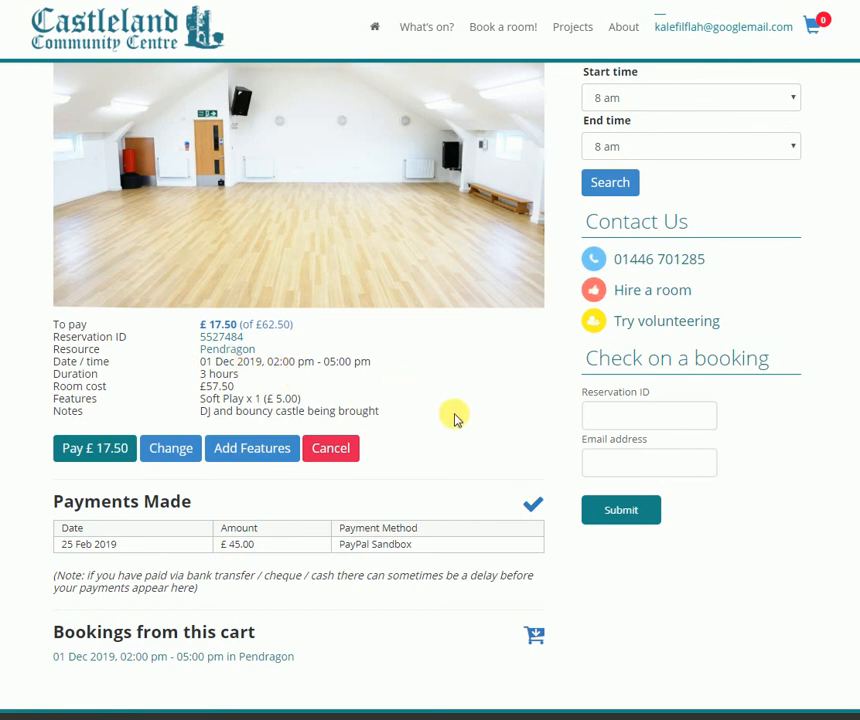
pyautogui.scroll(1, 460, 420)
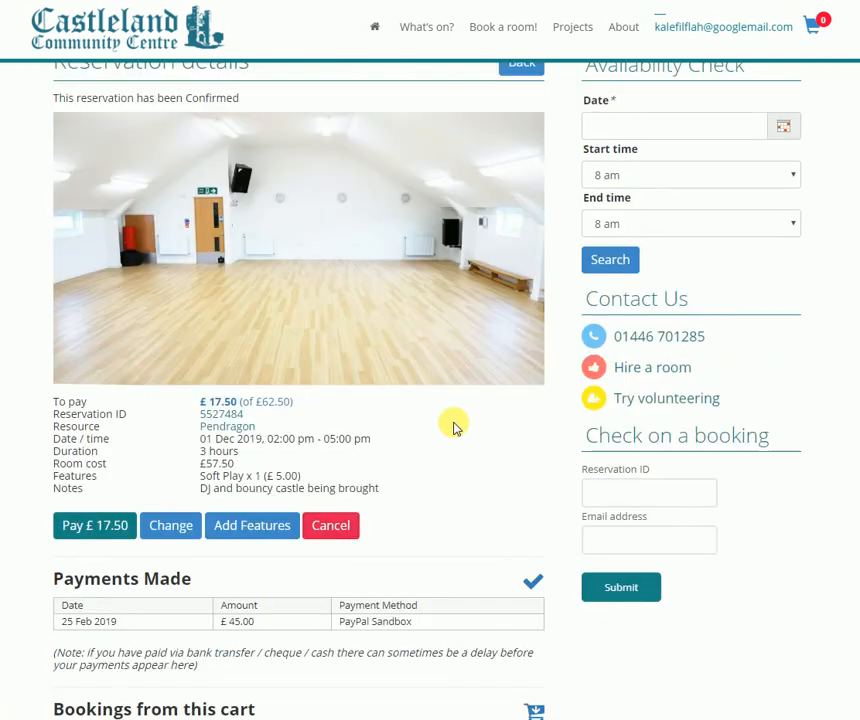
pyautogui.scroll(1, 455, 428)
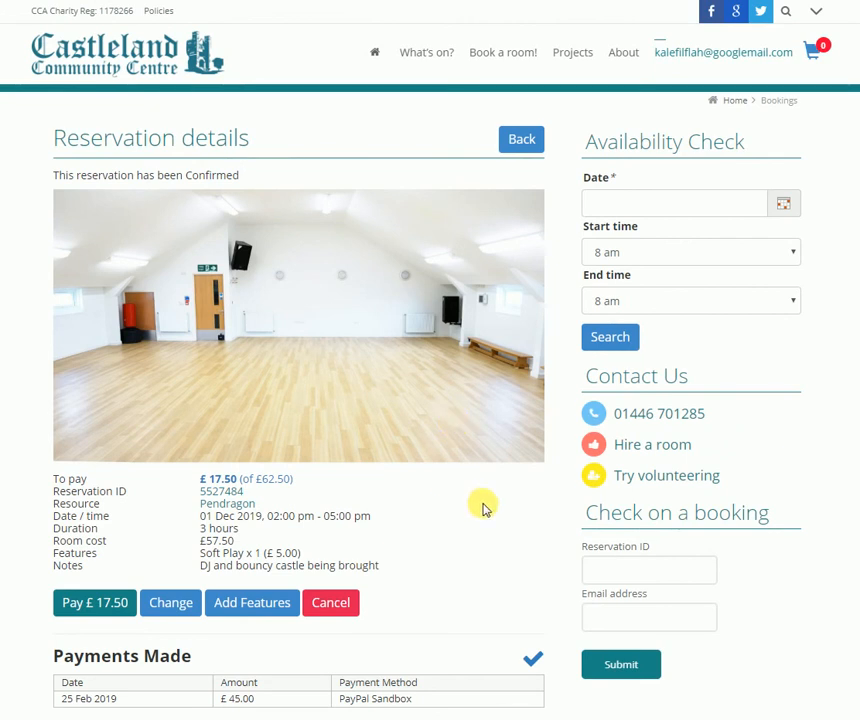
pyautogui.scroll(-1, 483, 508)
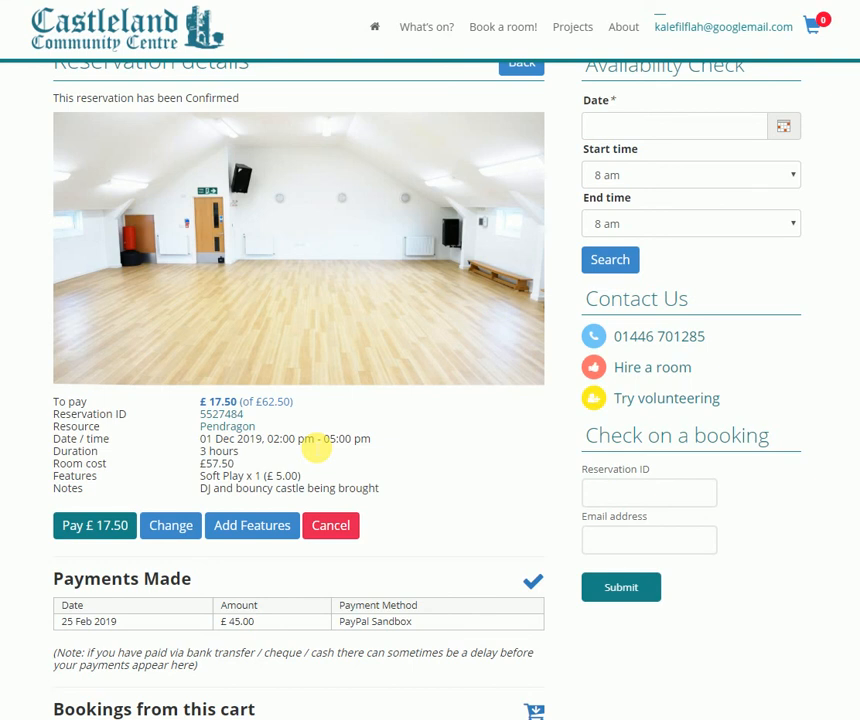
pyautogui.scroll(-1, 489, 465)
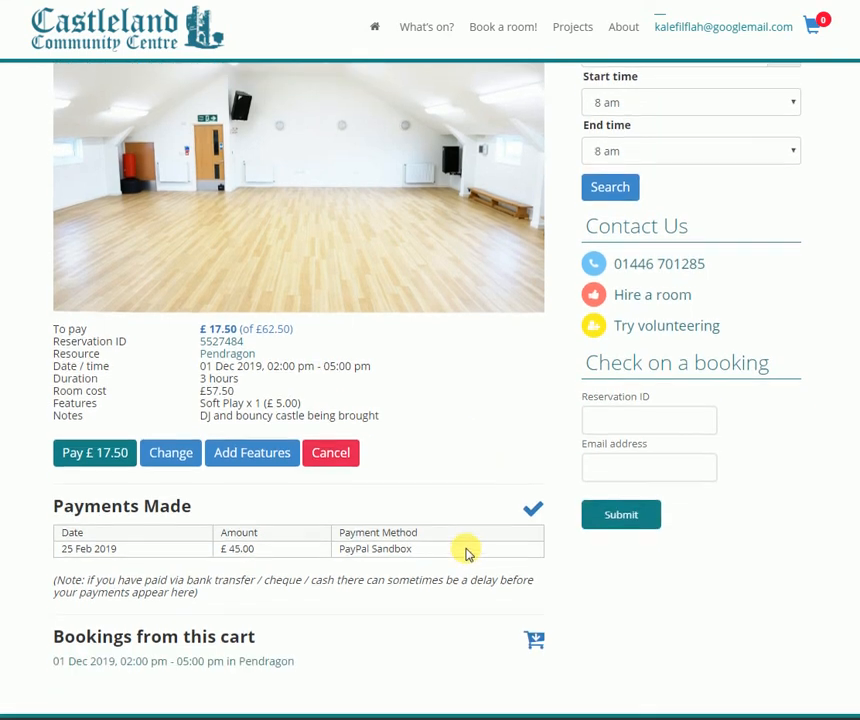
pyautogui.scroll(2, 465, 553)
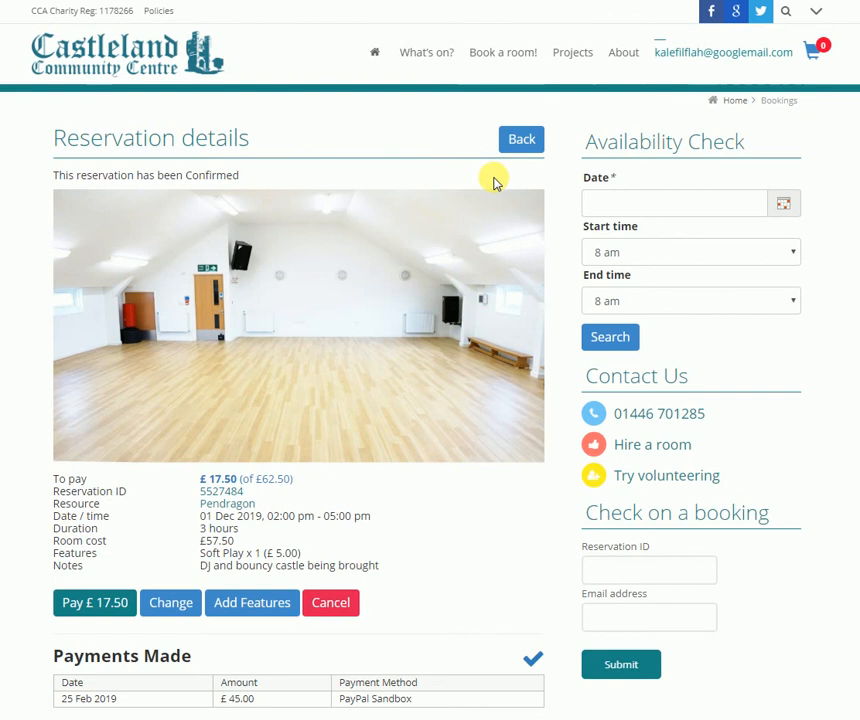
# - Return to the customer's bookings overview and check the amount to pay for the upcoming reservation
pyautogui.click(523, 142)
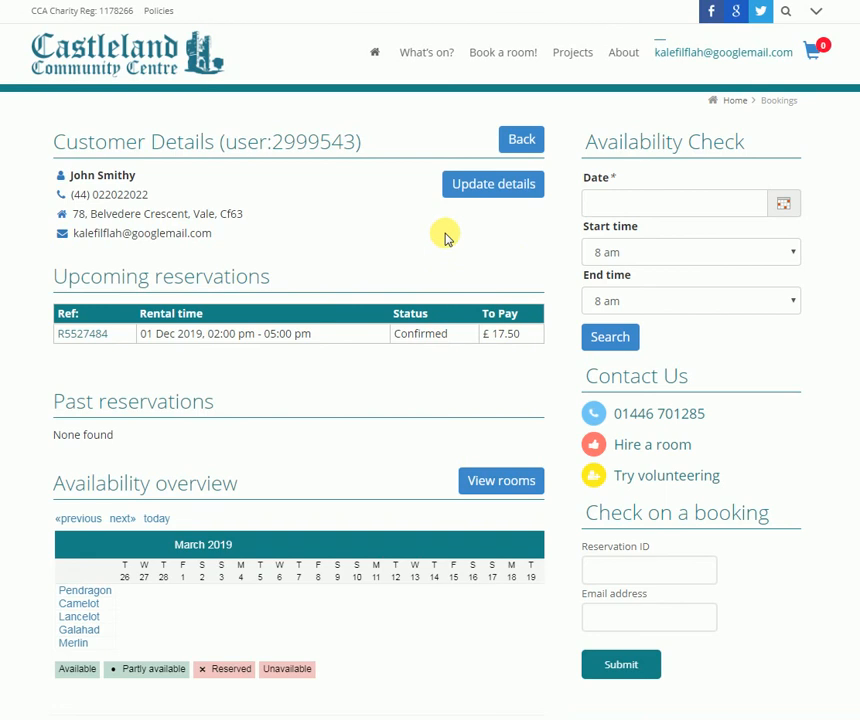
pyautogui.doubleClick(520, 333)
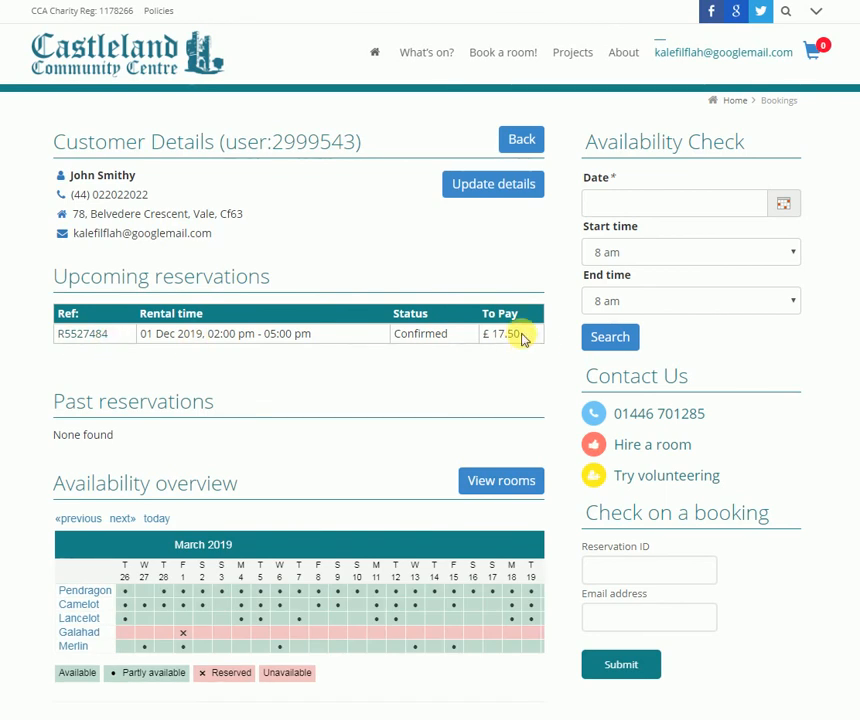
pyautogui.click(435, 398)
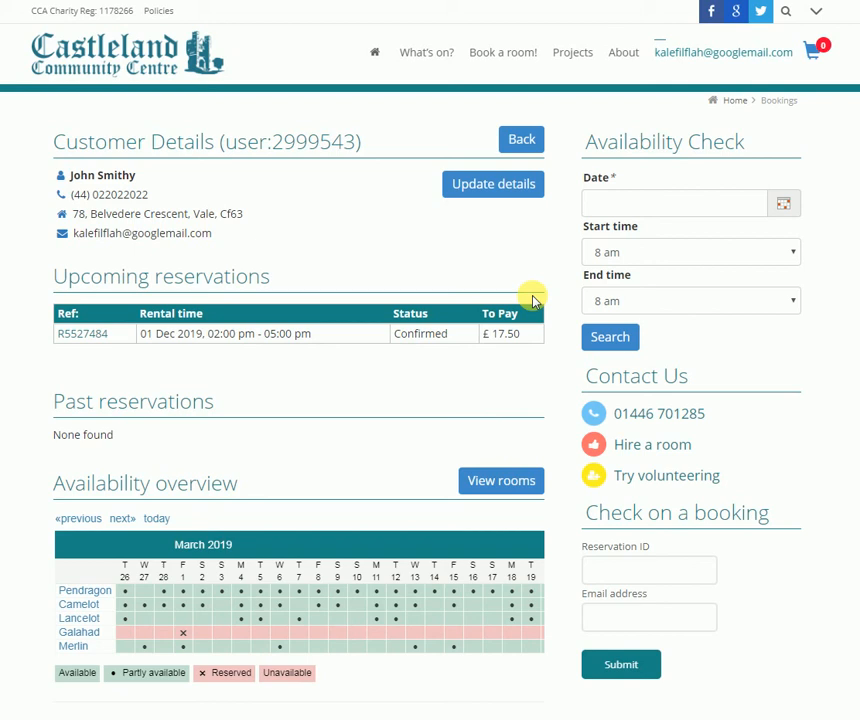